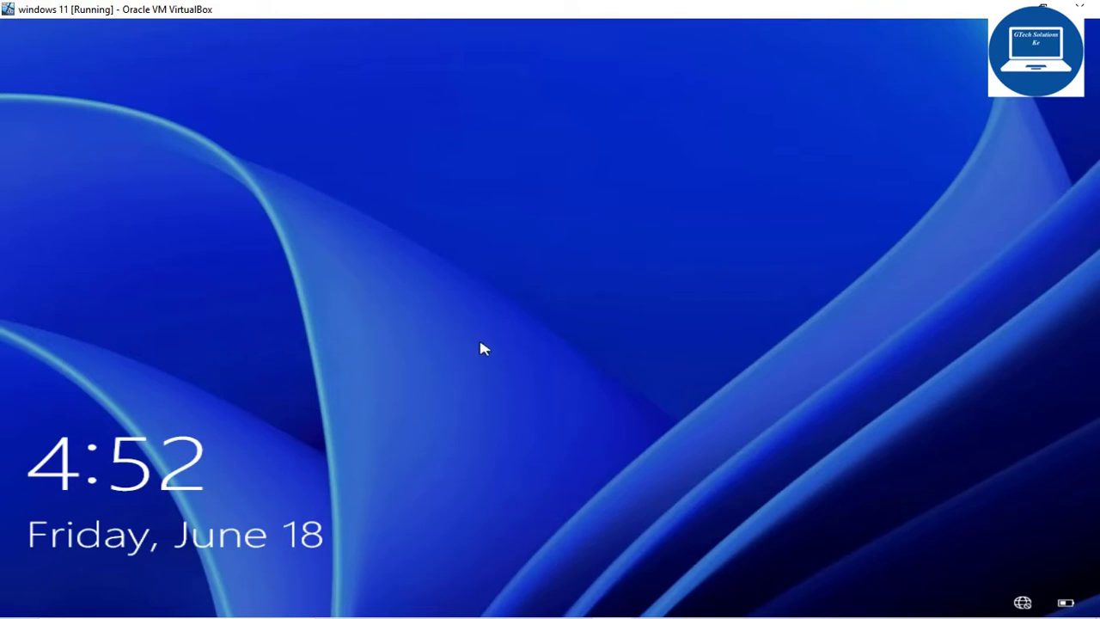
# - Dismiss the Windows 11 lock screen and decline turning on Toggle Keys on the desktop
pyautogui.click(433, 440)
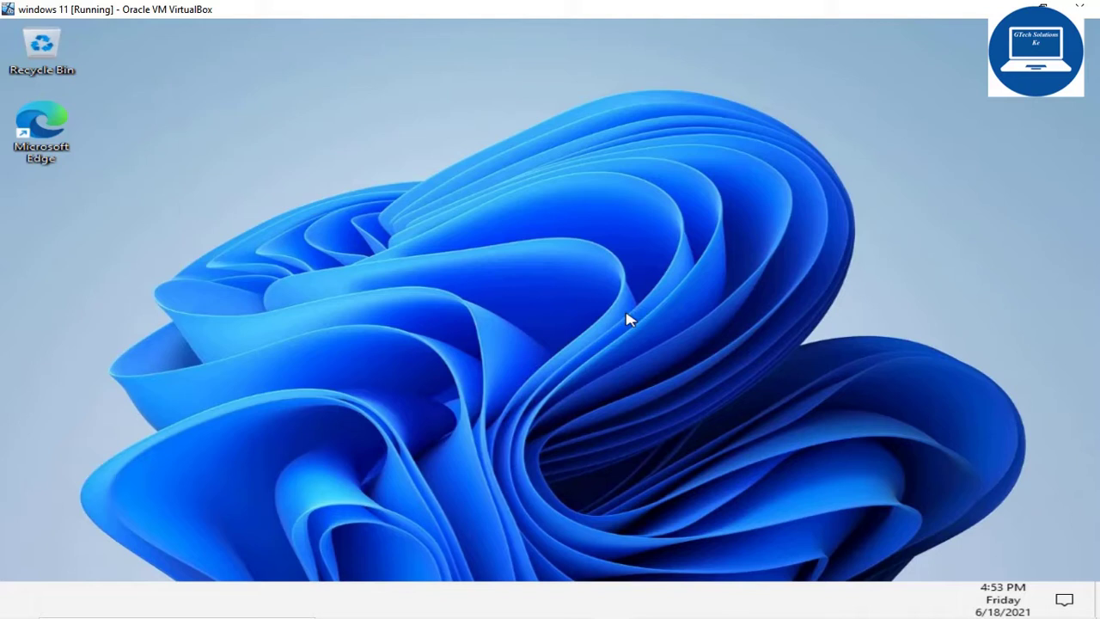
pyautogui.press('Num_Lock')
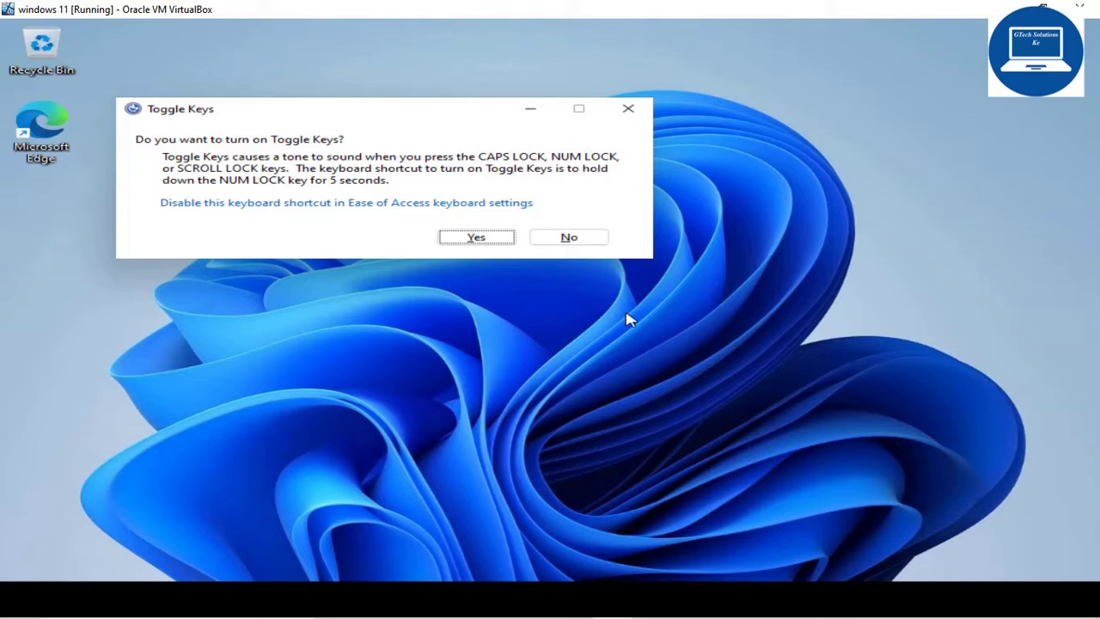
pyautogui.click(569, 238)
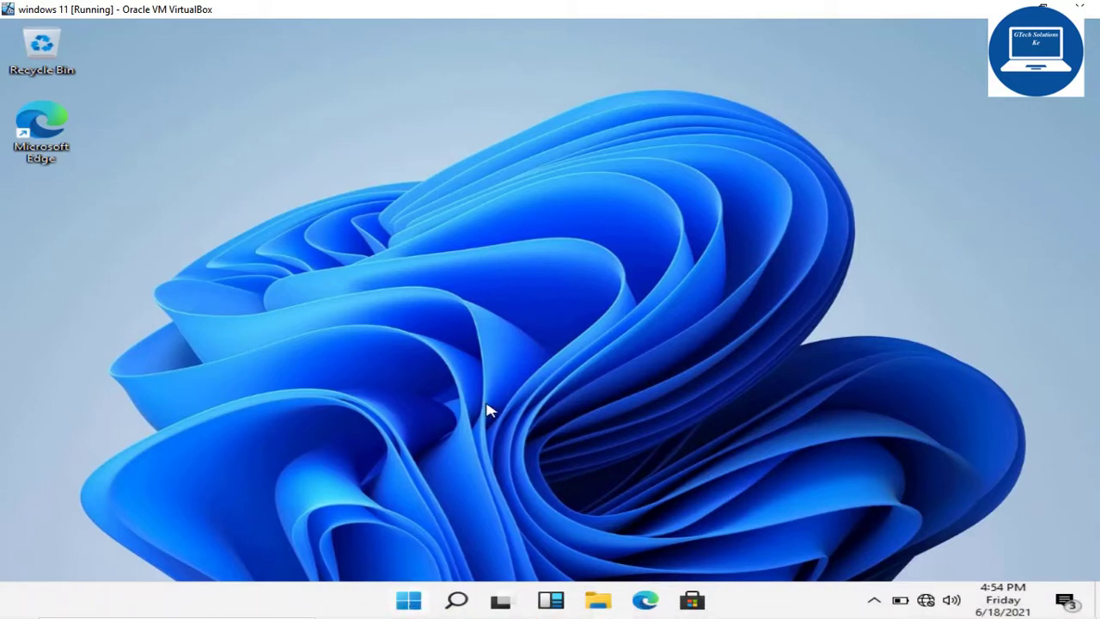
# - Open the Start menu and view its power options without choosing one
pyautogui.press('super')
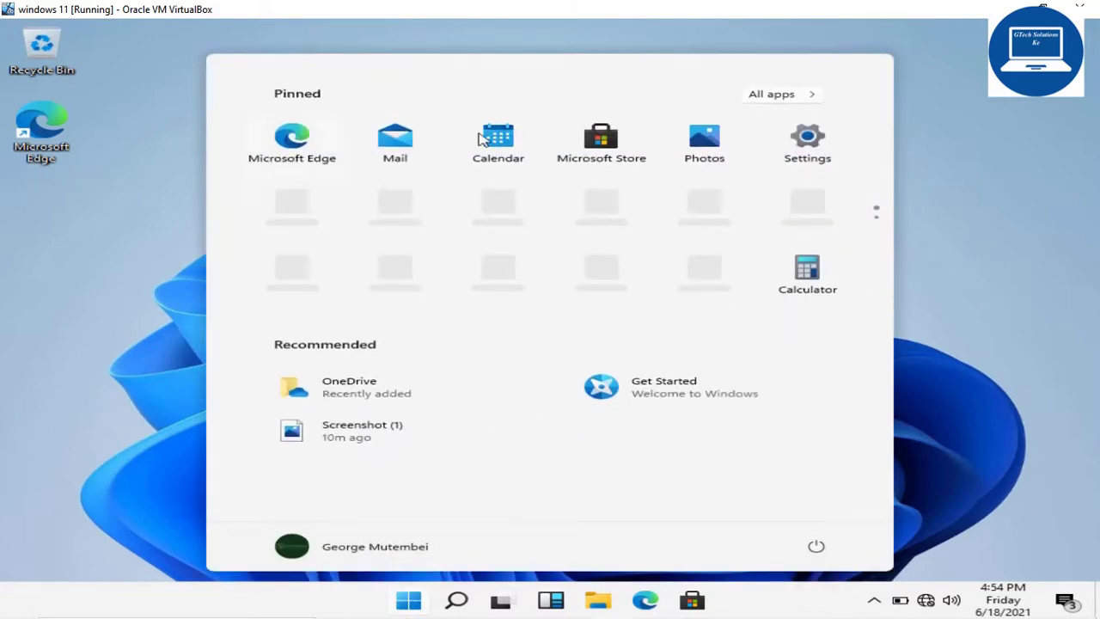
pyautogui.click(409, 600)
pyautogui.click(411, 601)
pyautogui.click(816, 547)
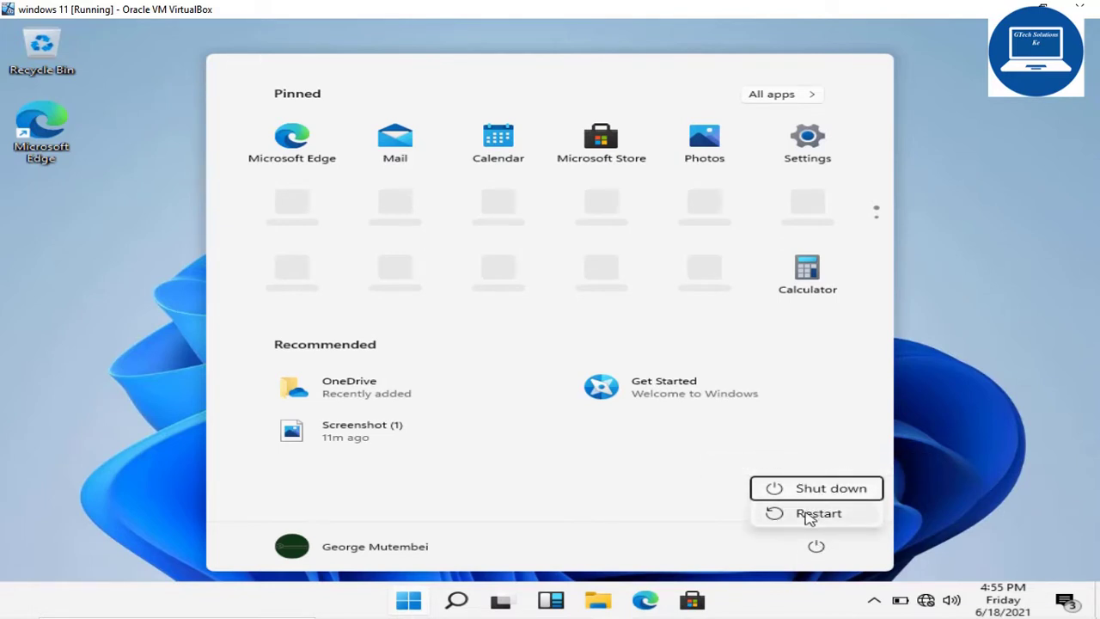
pyautogui.click(678, 563)
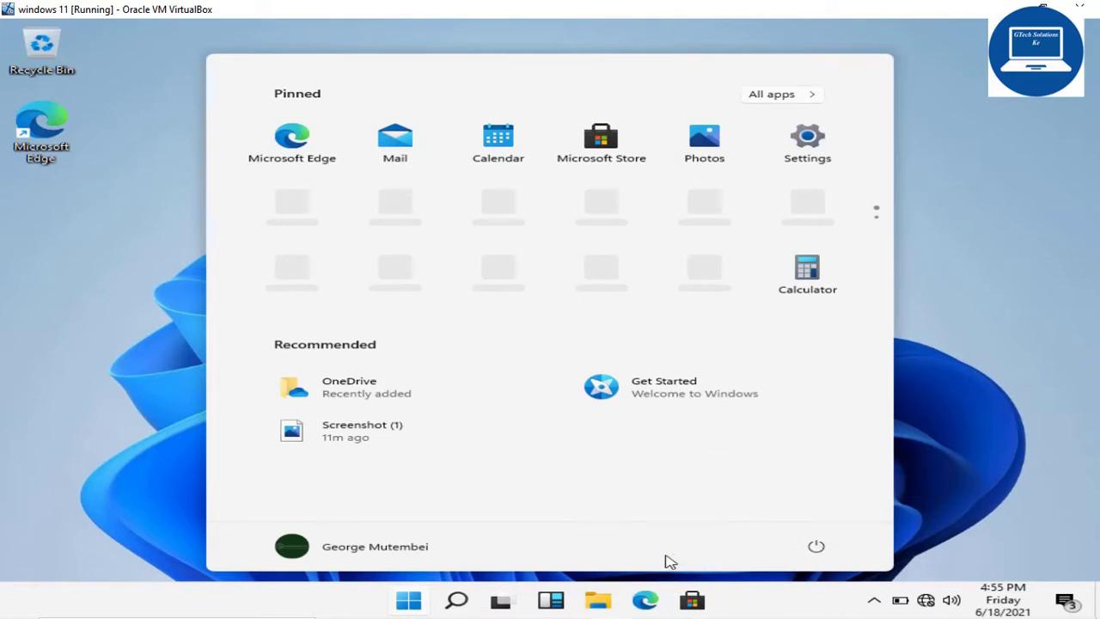
# - Browse the full alphabetical list of installed apps from the Start menu, then close the menu
pyautogui.click(784, 95)
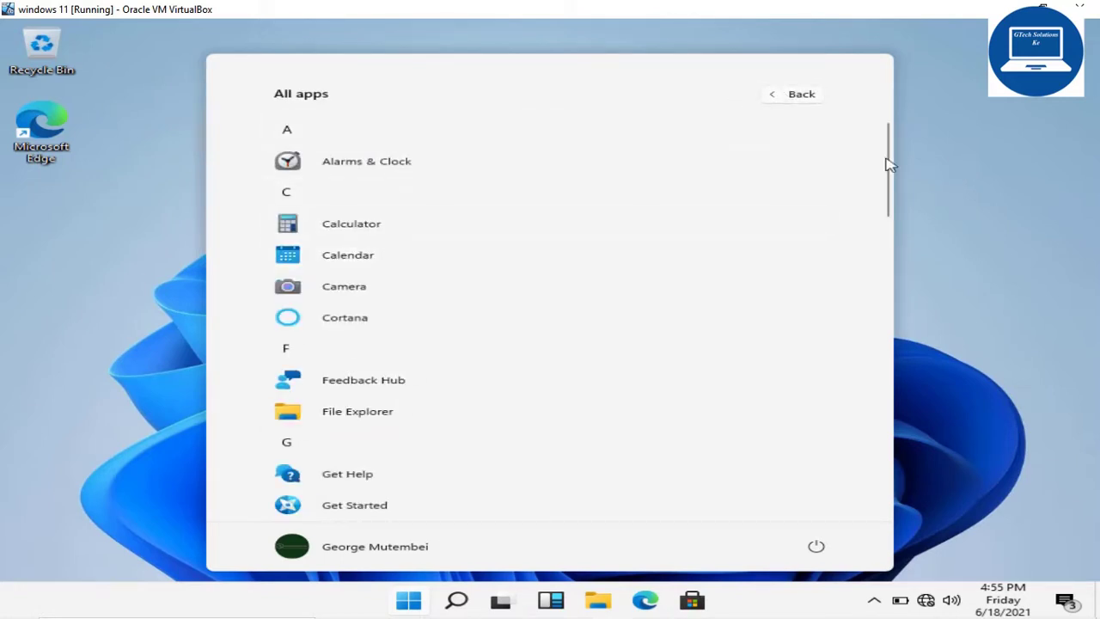
pyautogui.scroll(-5, 887, 164)
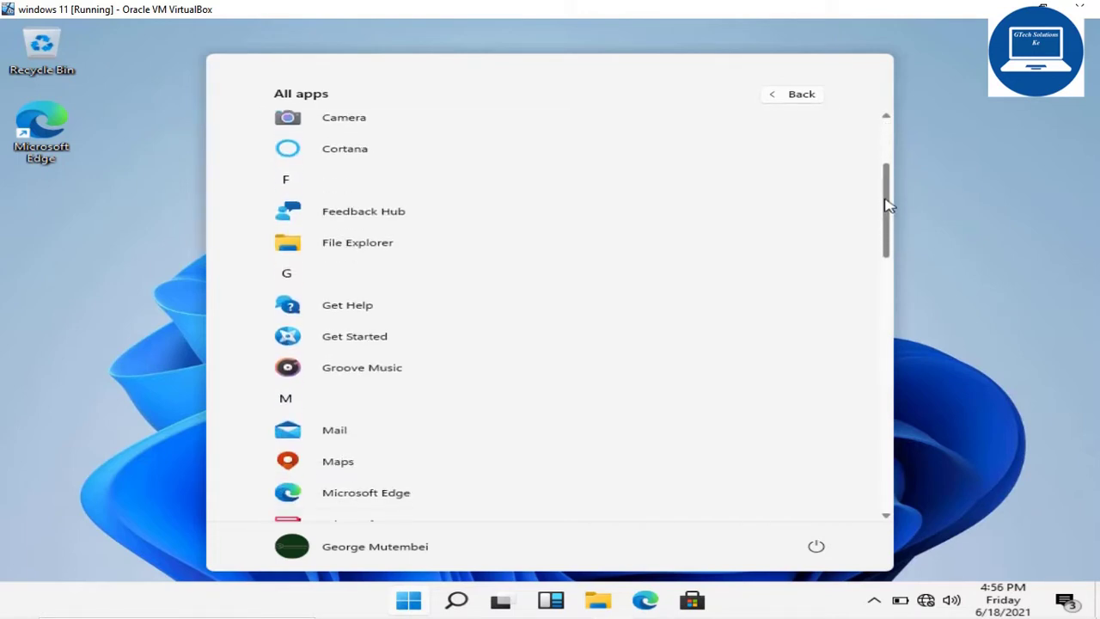
pyautogui.scroll(-10, 882, 342)
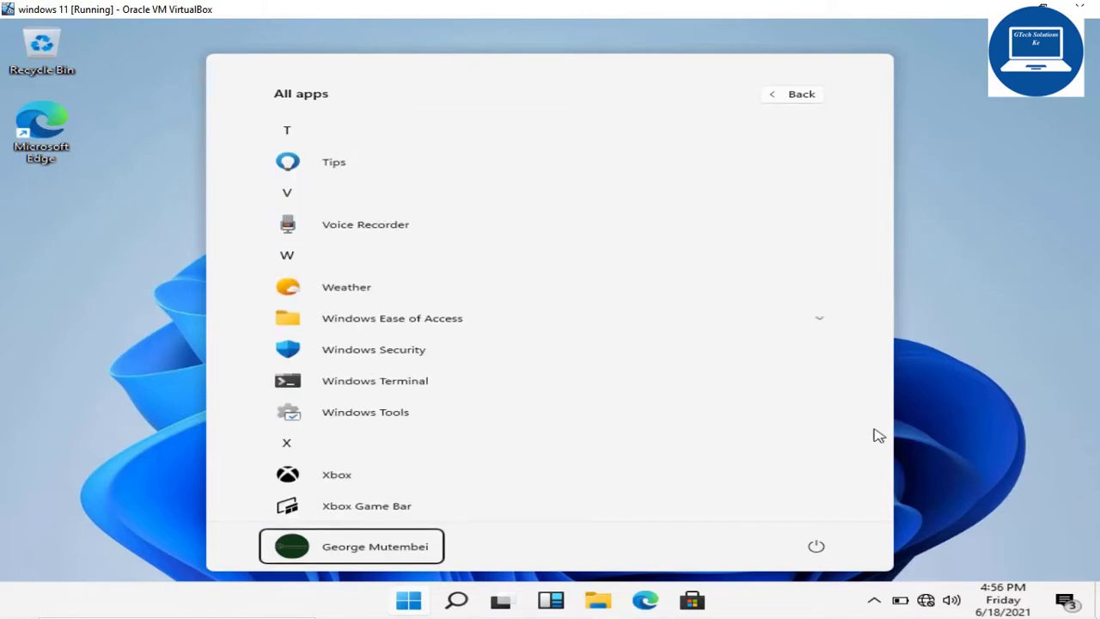
pyautogui.scroll(15, 880, 508)
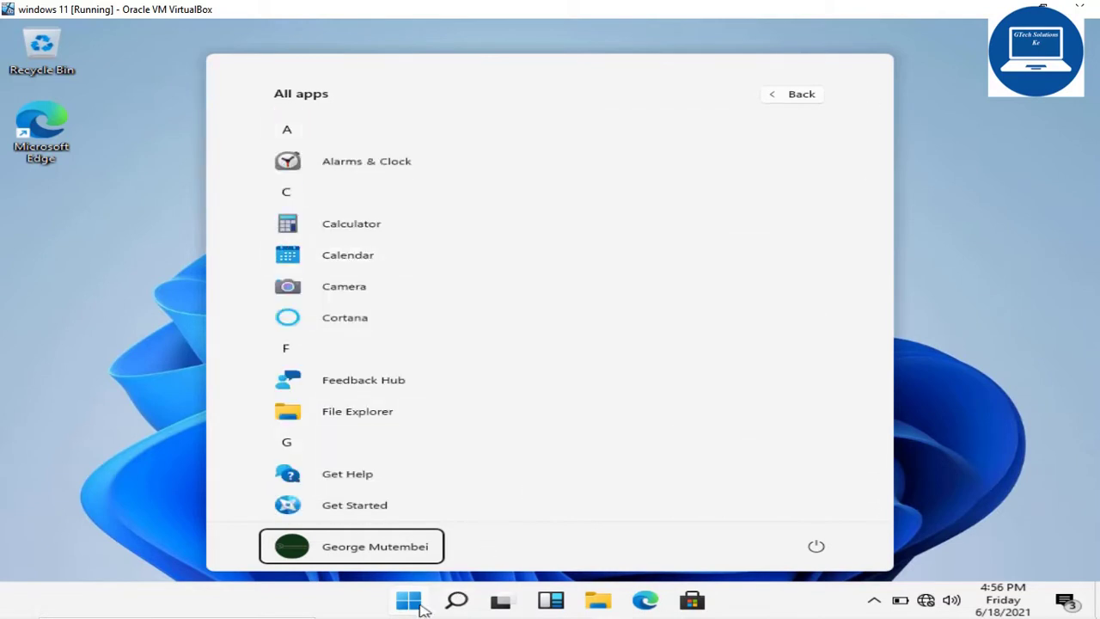
pyautogui.click(418, 603)
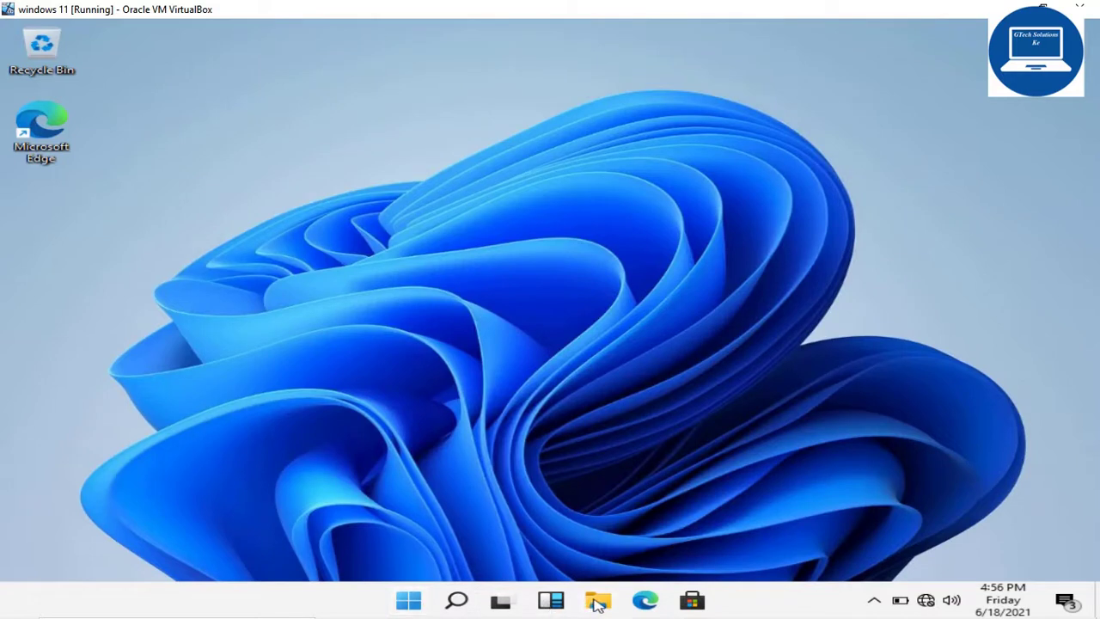
# - Open File Explorer, look through the navigation tree, and show the folders and drives of This PC
pyautogui.click(599, 602)
pyautogui.click(599, 603)
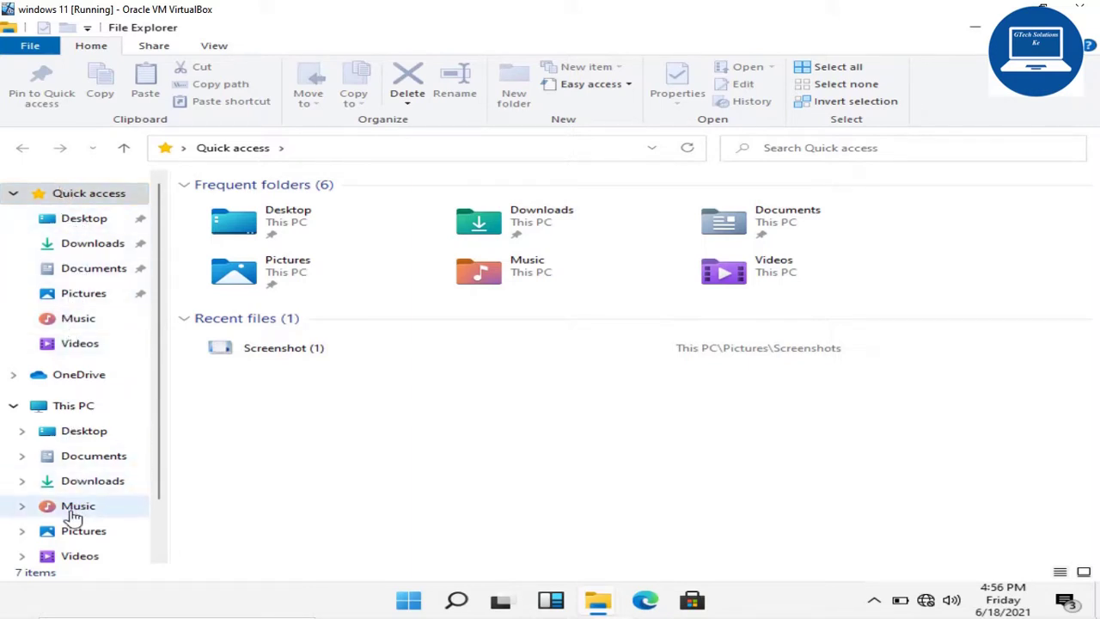
pyautogui.scroll(-1, 162, 462)
pyautogui.scroll(-1, 165, 466)
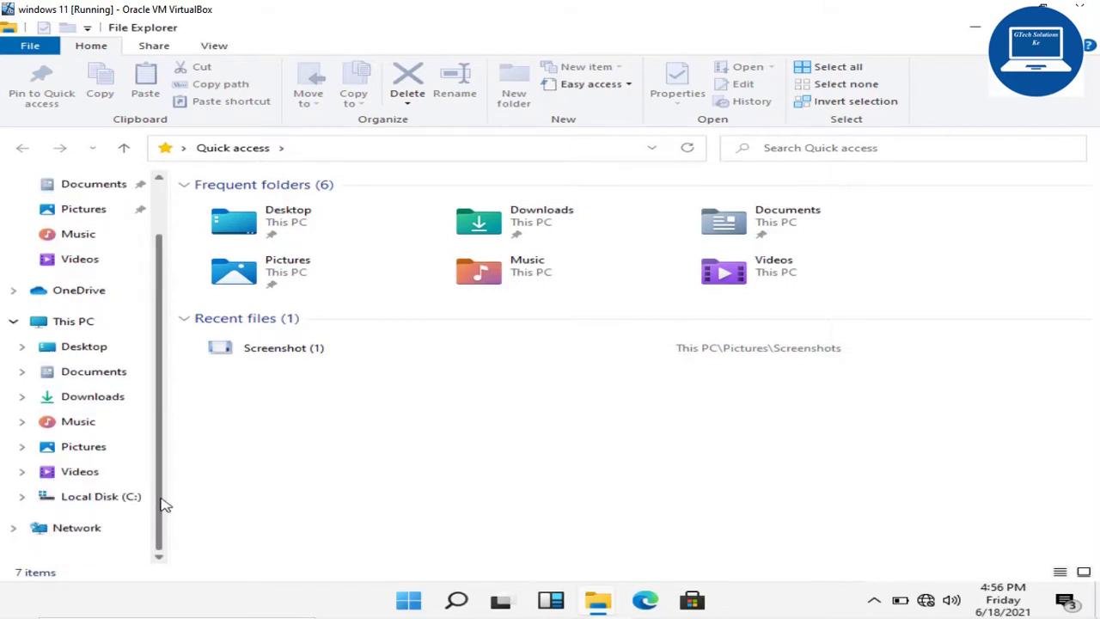
pyautogui.scroll(2, 166, 438)
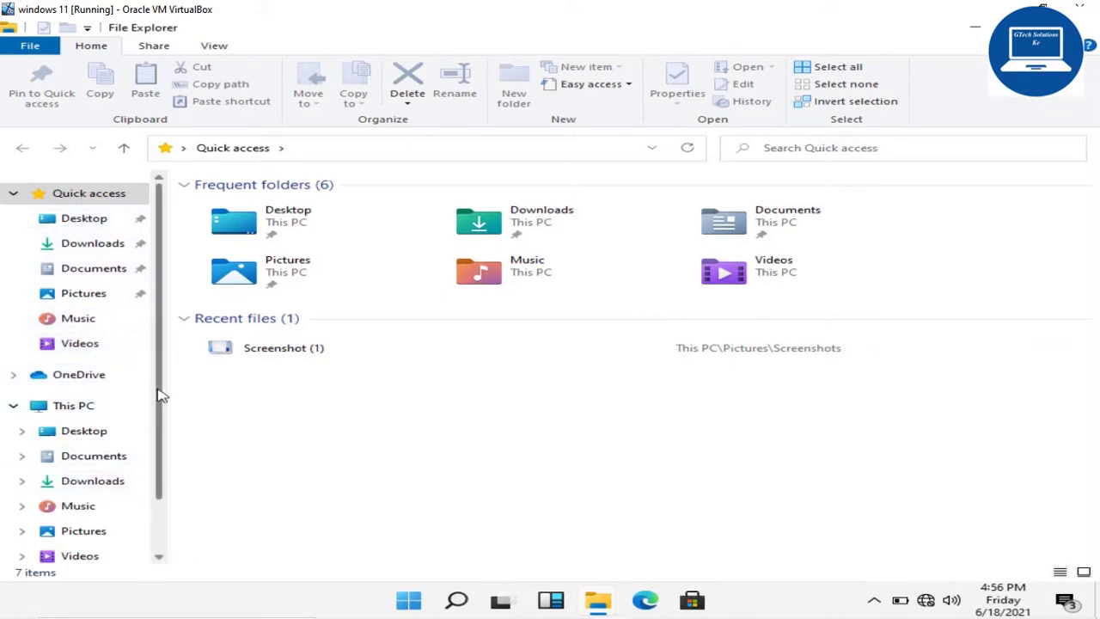
pyautogui.scroll(-2, 162, 412)
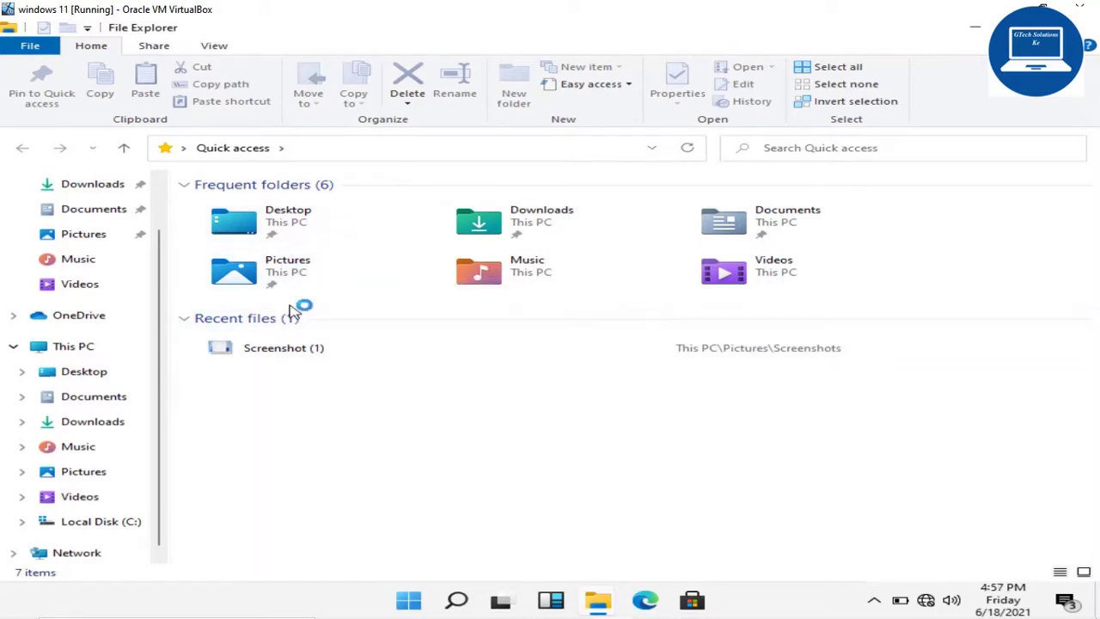
pyautogui.click(110, 345)
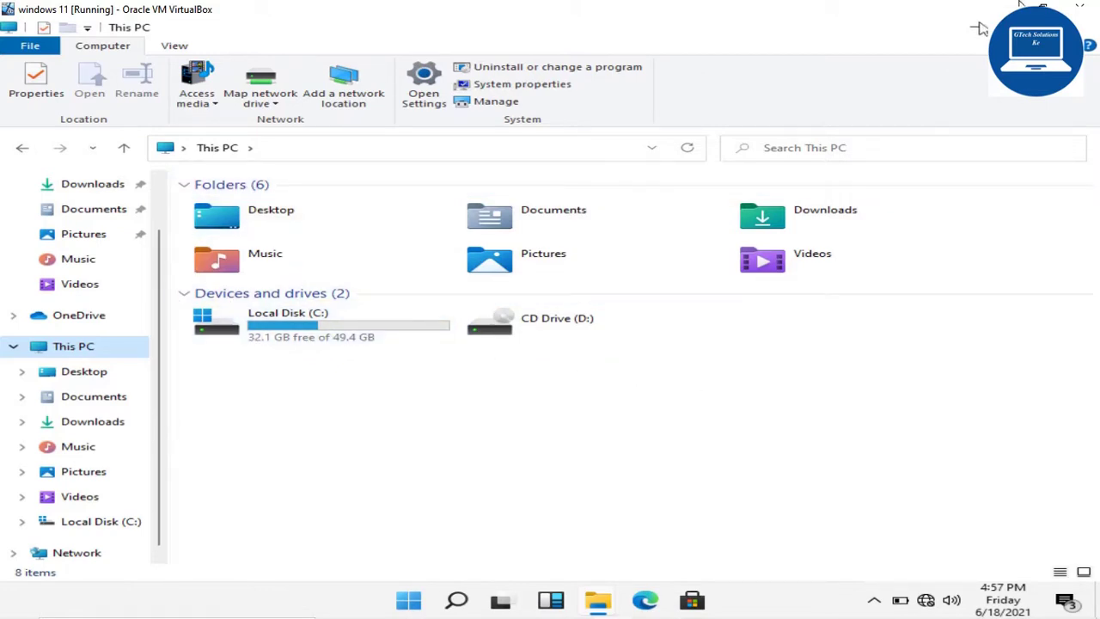
pyautogui.click(1005, 9)
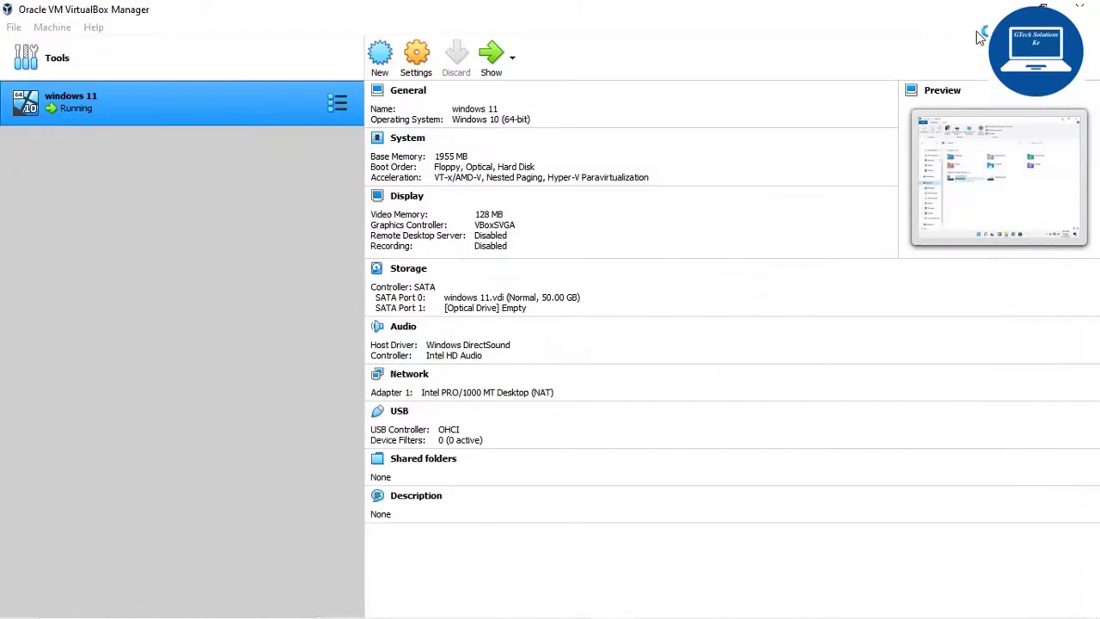
pyautogui.moveTo(593, 616)
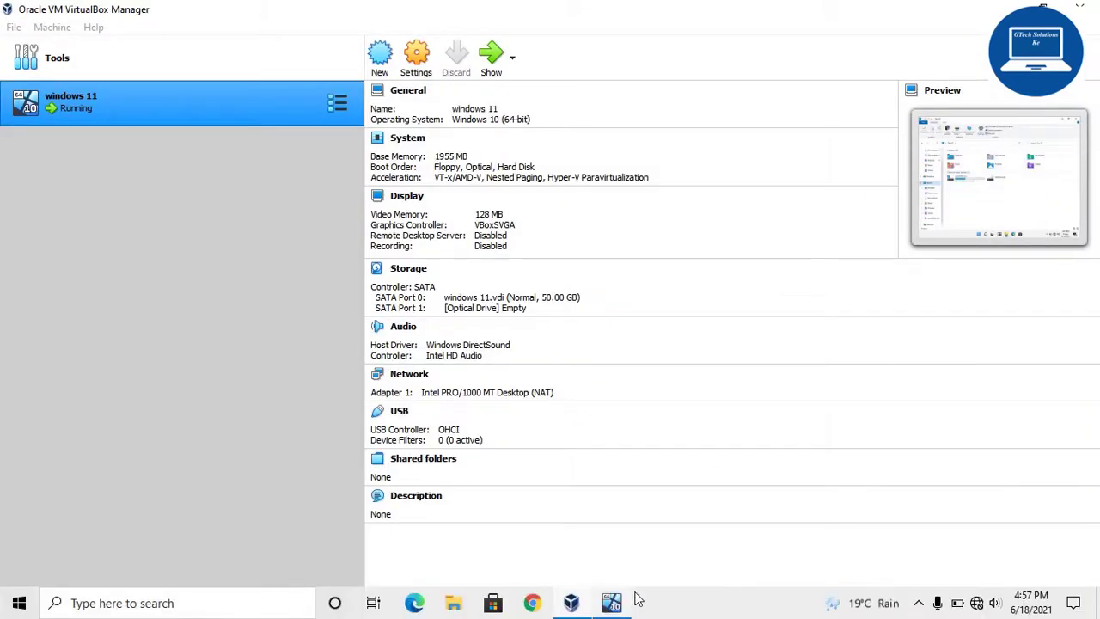
pyautogui.click(612, 606)
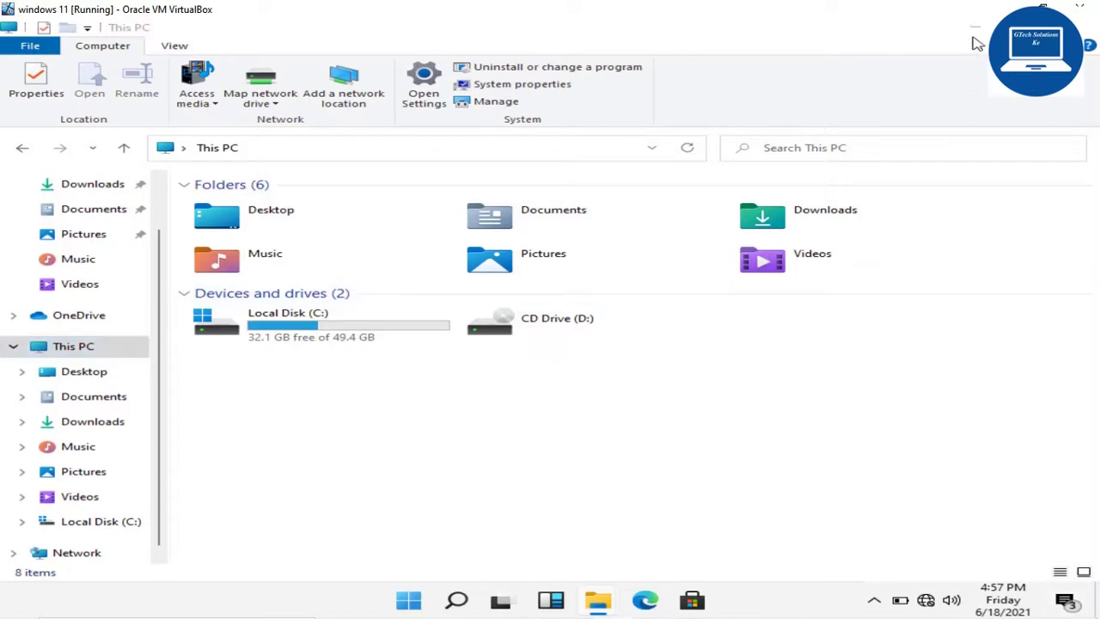
# - Clear the desktop by minimizing the This PC window, dismissing the notification list and closing the Quick access window
pyautogui.click(977, 36)
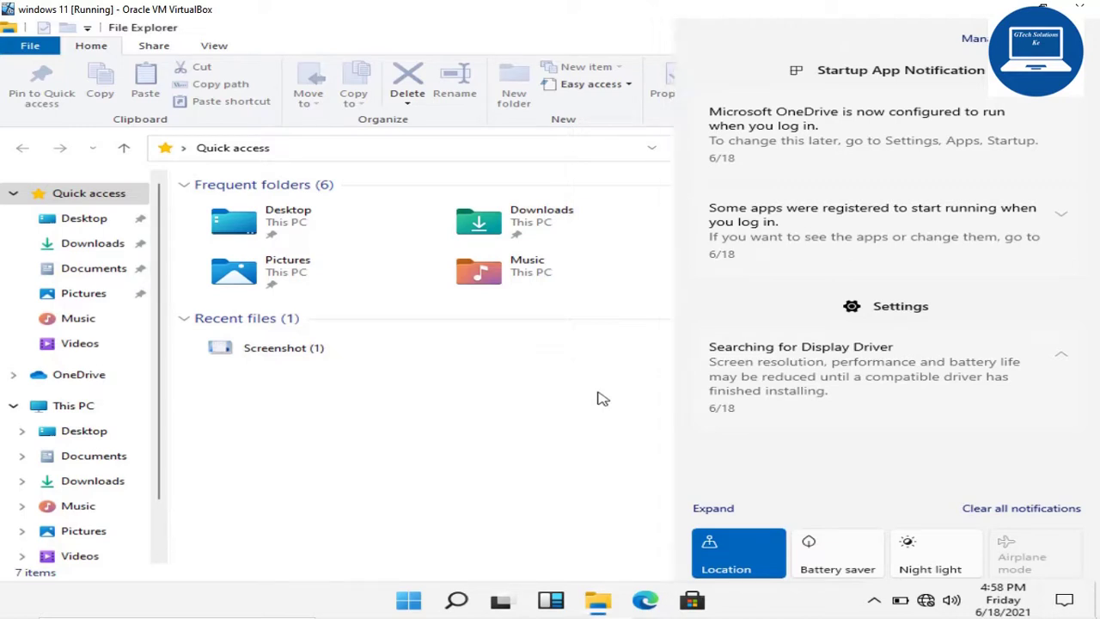
pyautogui.click(597, 398)
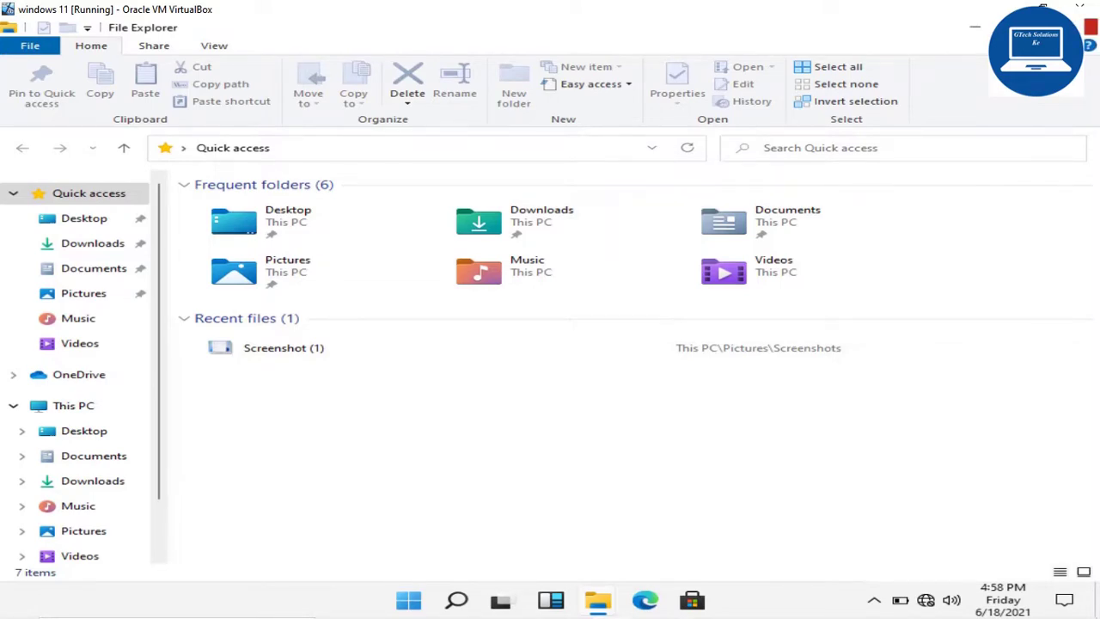
pyautogui.click(1090, 27)
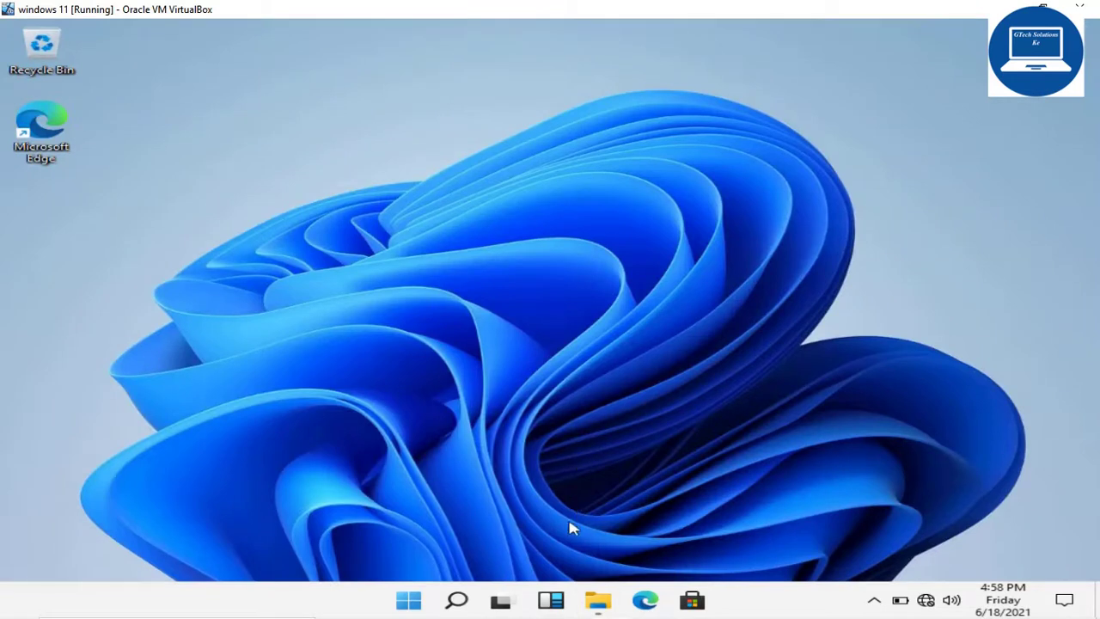
# - Open the Settings app from the Start menu and go to the Update & Security category
pyautogui.click(407, 605)
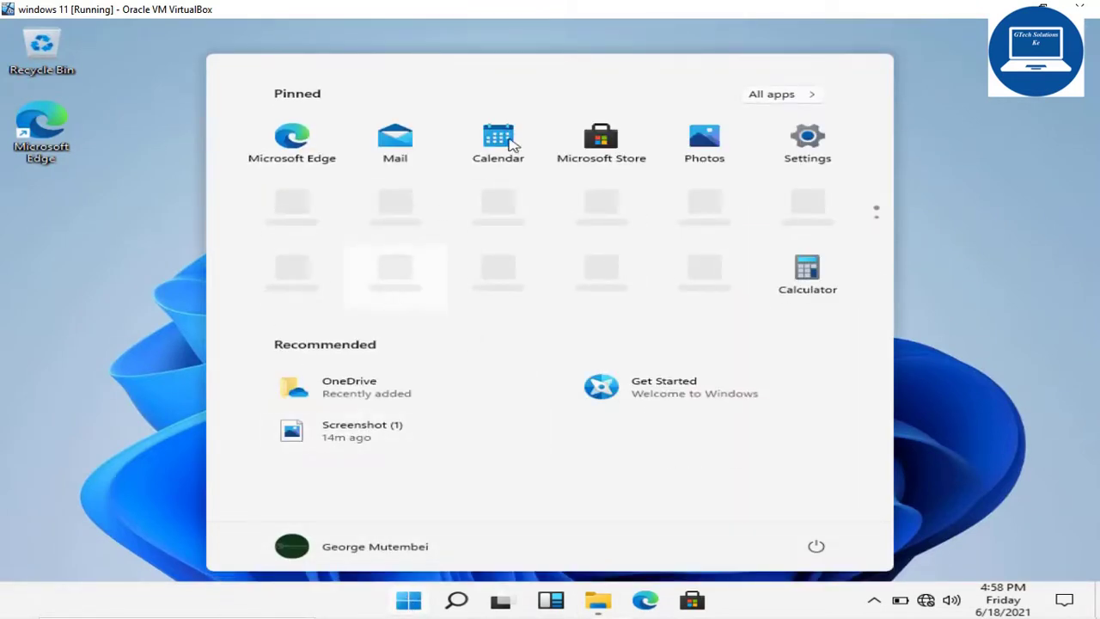
pyautogui.click(804, 162)
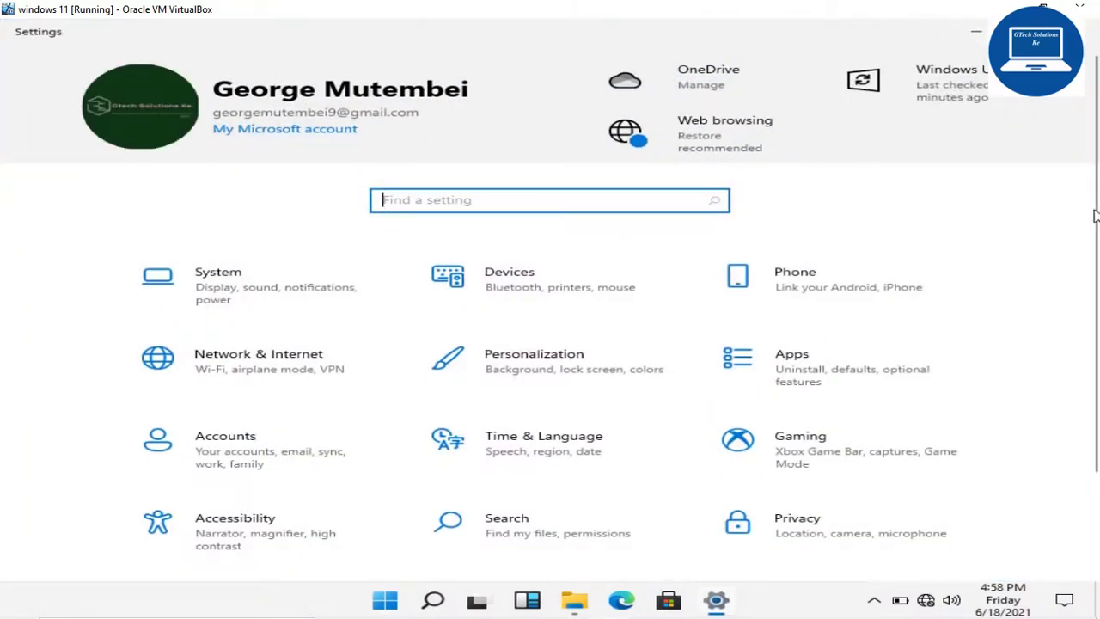
pyautogui.moveTo(1087, 216); pyautogui.dragTo(1091, 365)
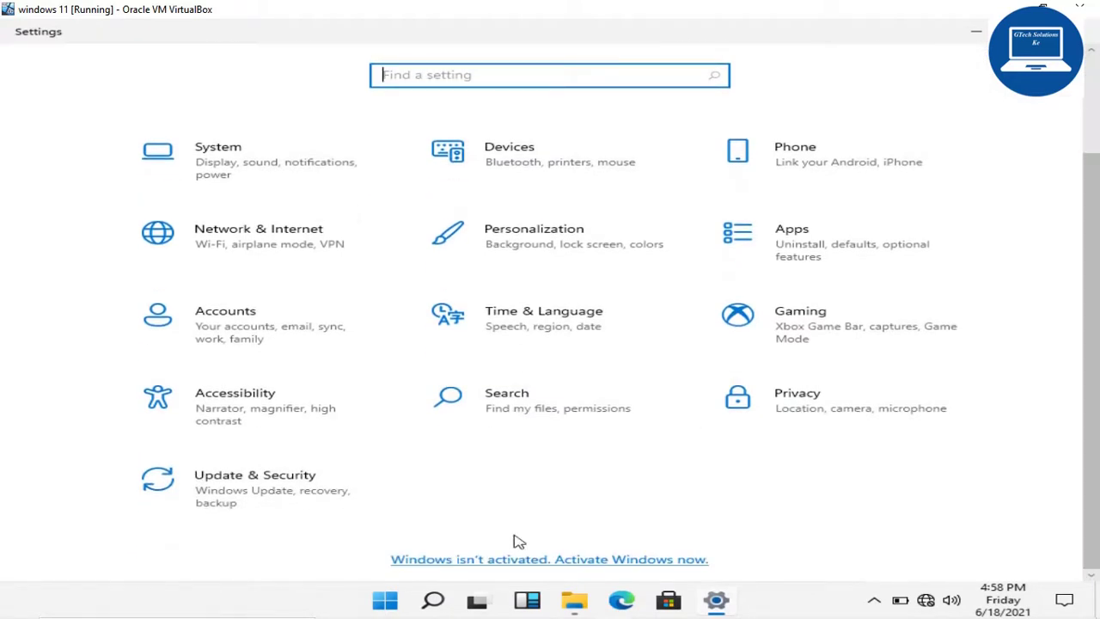
pyautogui.click(243, 492)
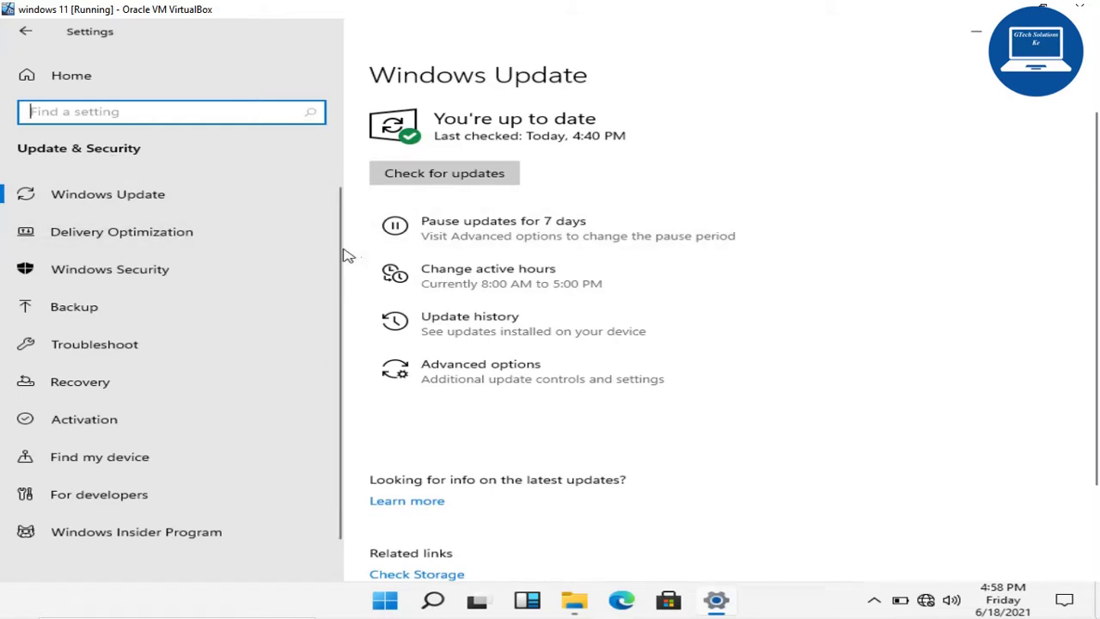
# - Look through the list of Update & Security pages, then close Settings
pyautogui.scroll(-1, 335, 292)
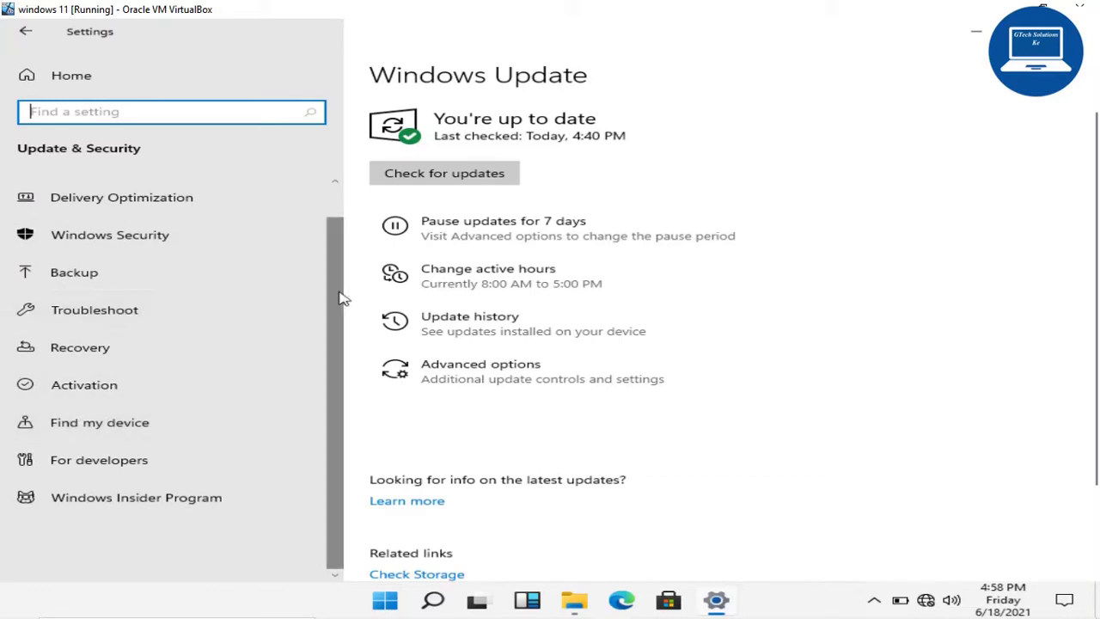
pyautogui.scroll(1, 338, 318)
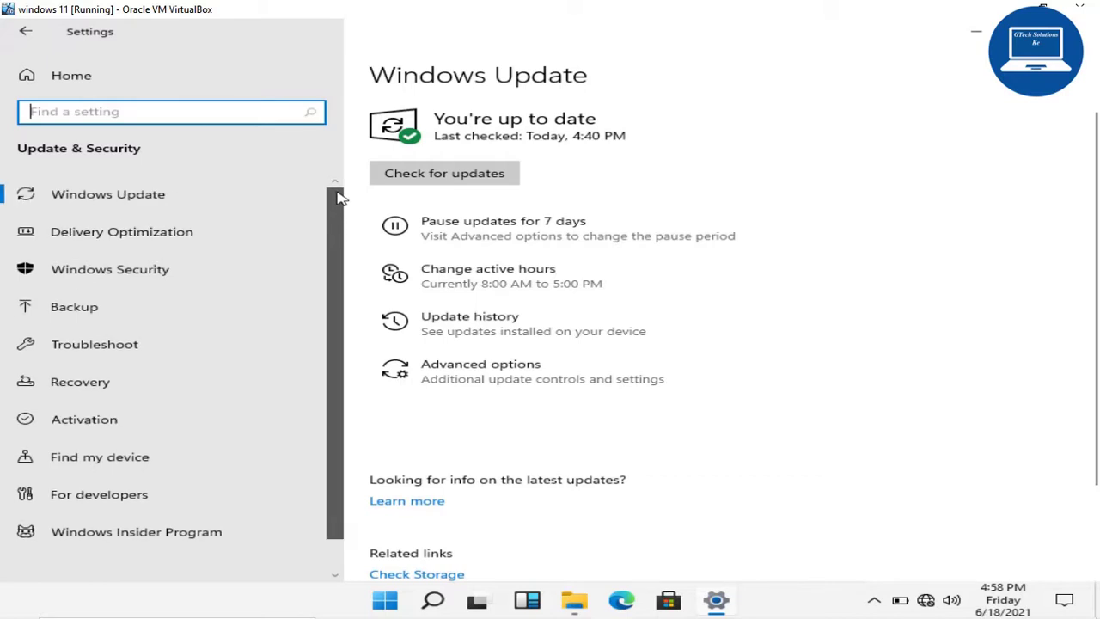
pyautogui.scroll(-1, 338, 395)
pyautogui.scroll(1, 344, 258)
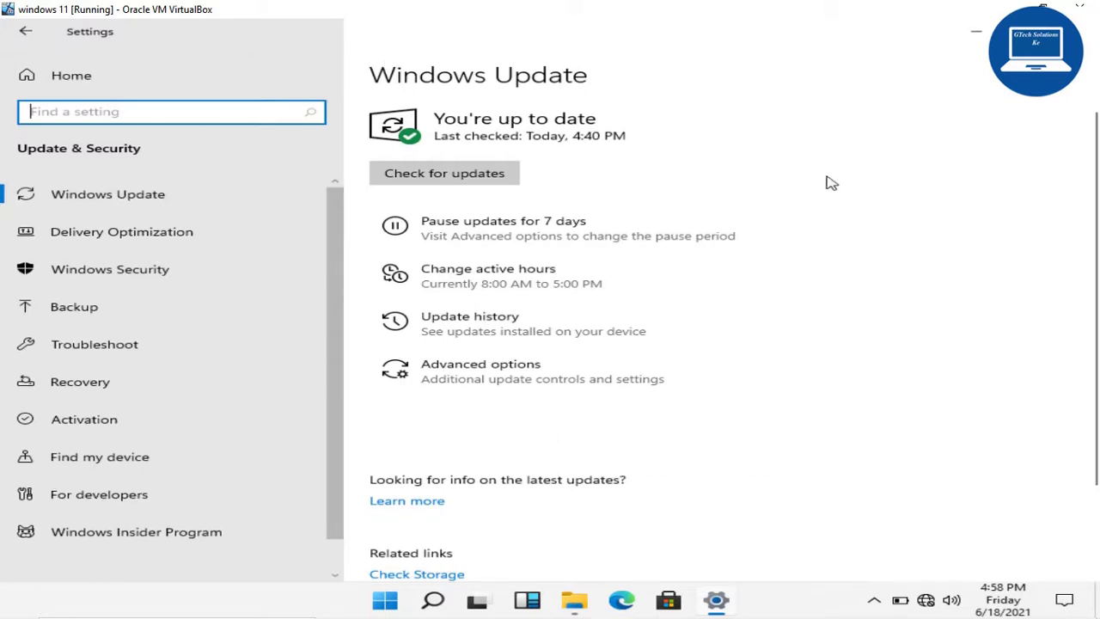
pyautogui.click(1090, 32)
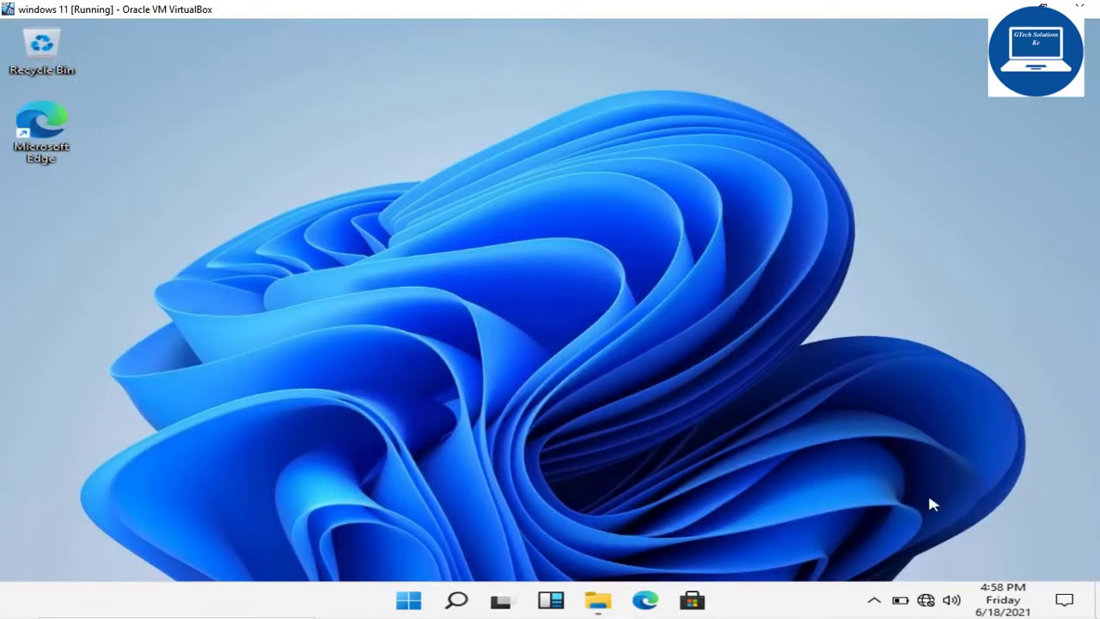
# - Show the hidden tray icons in the virtual machine and open the screen recorder from the host system's tray
pyautogui.click(877, 602)
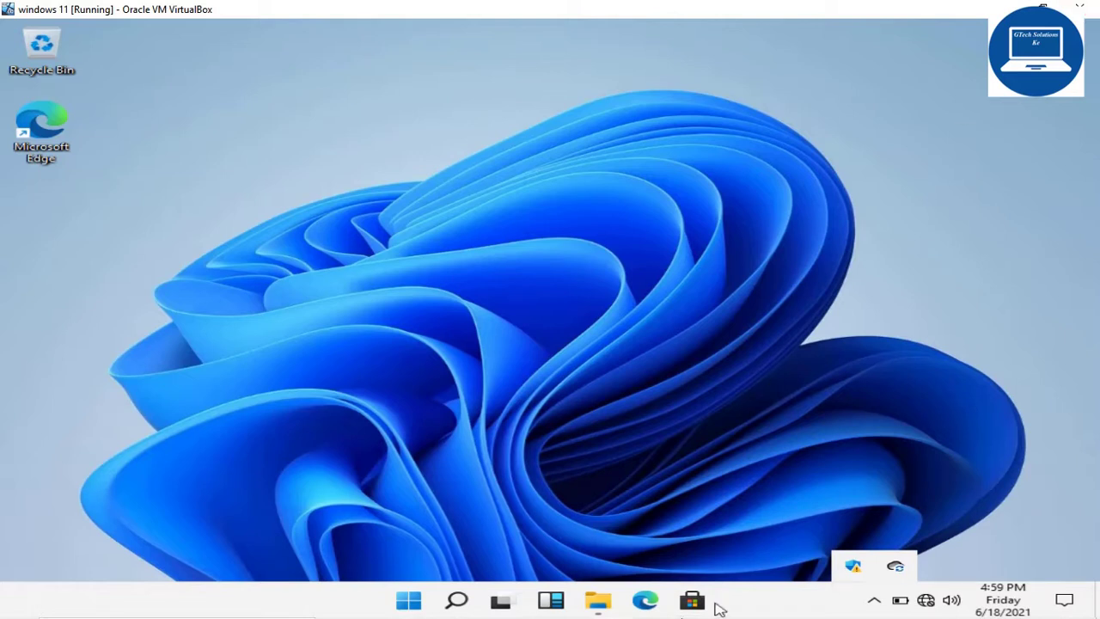
pyautogui.moveTo(619, 615)
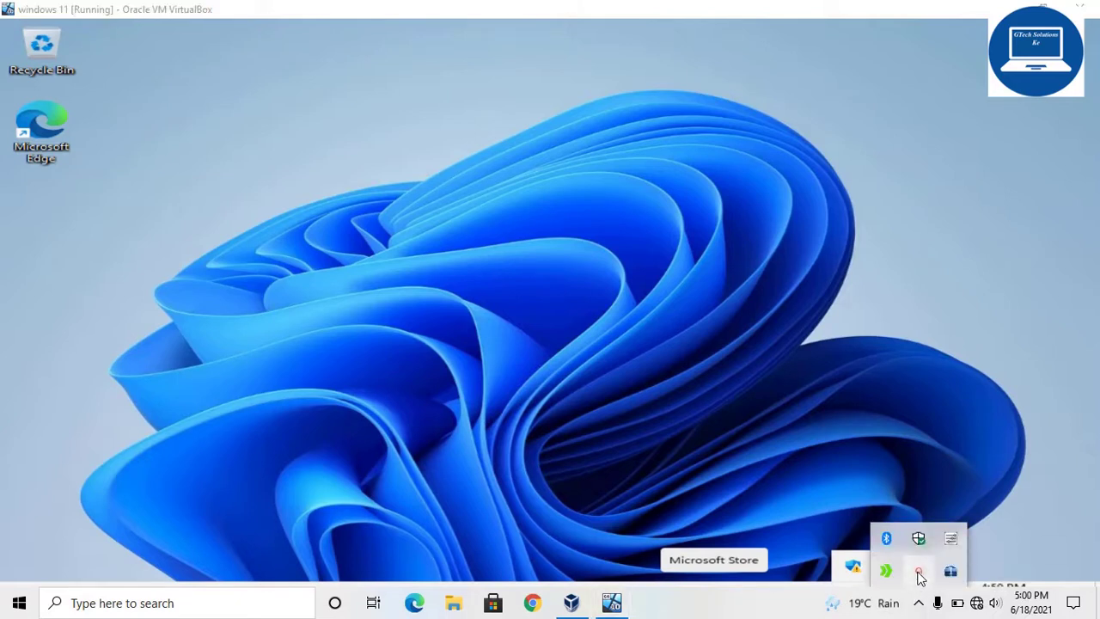
pyautogui.click(919, 574)
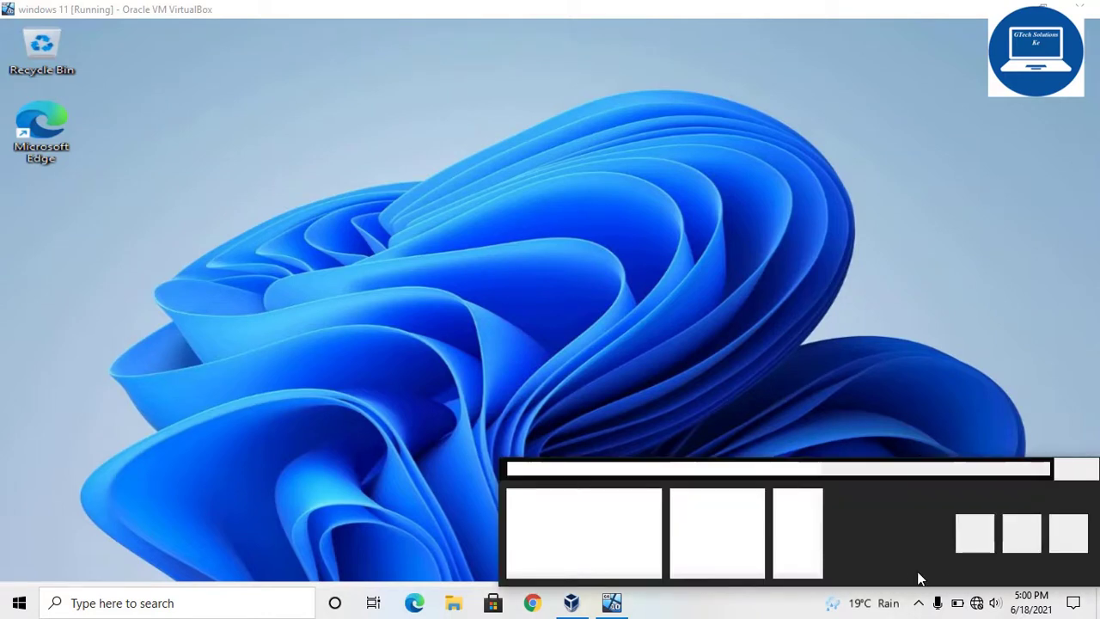